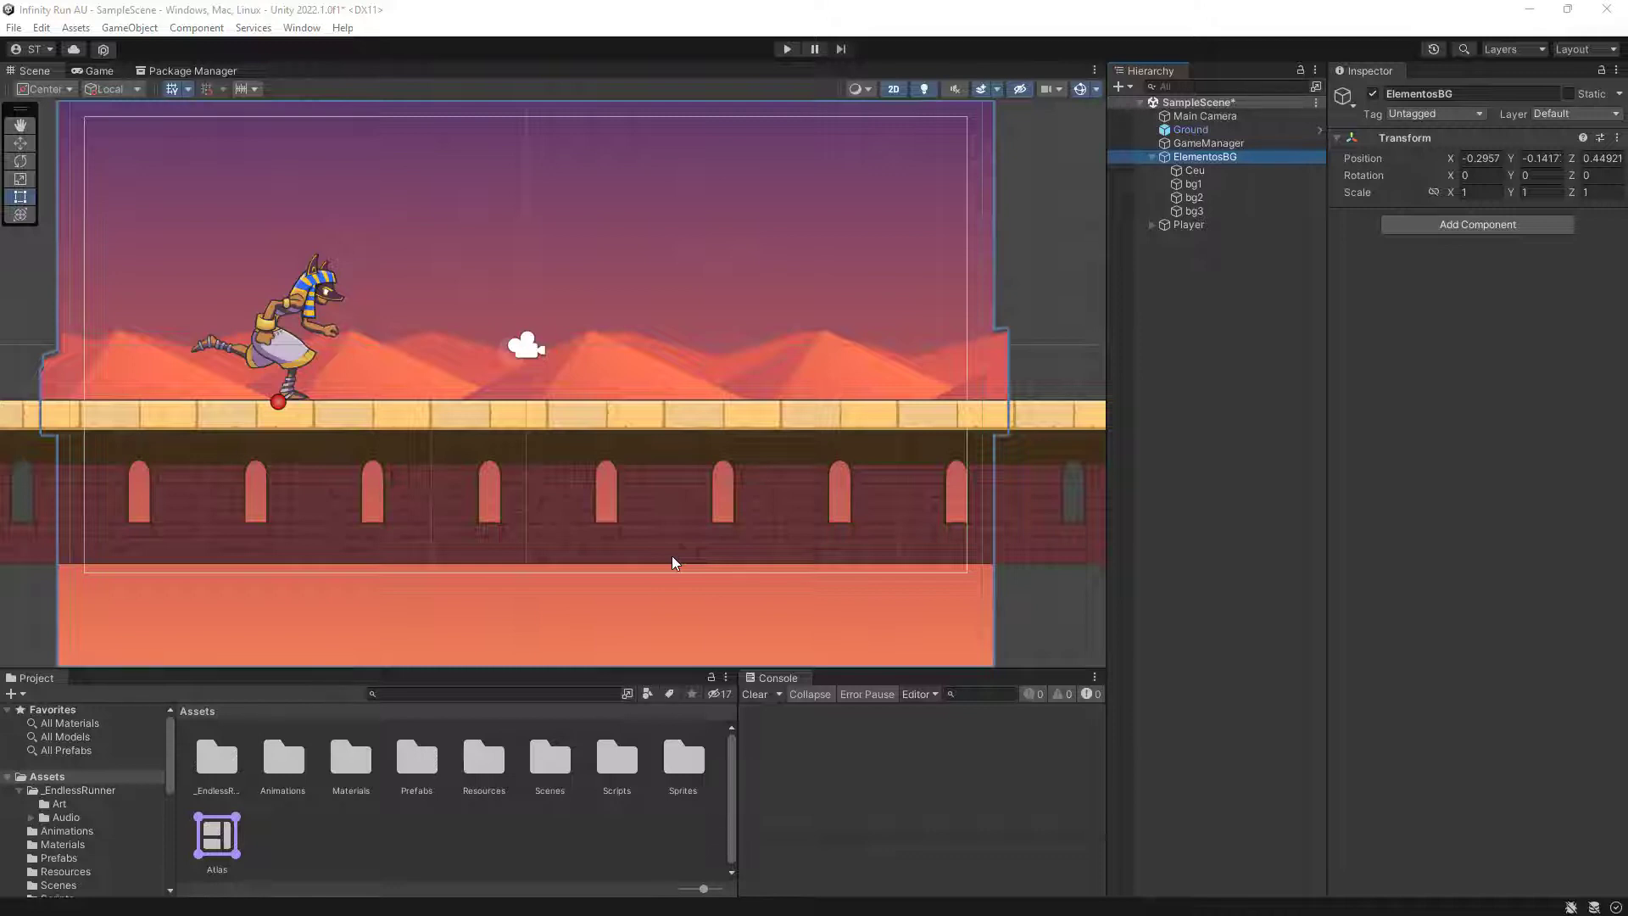
Start the game and inspect the scroll Offset settings of bg1 and bg3.
left_click(787, 49)
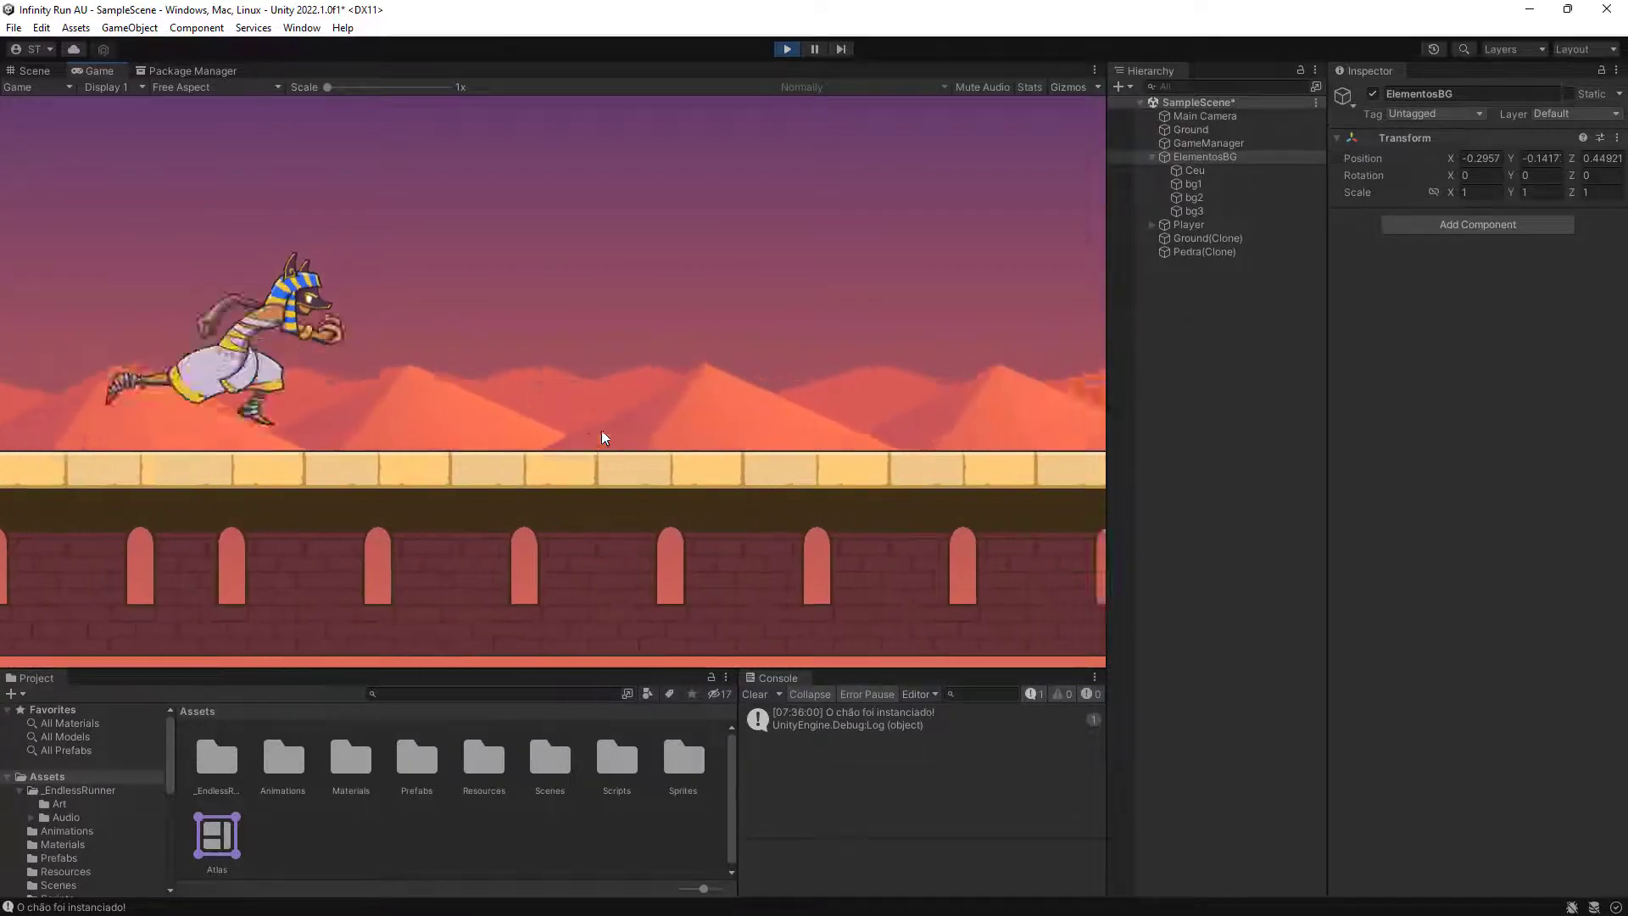
left_click(1194, 171)
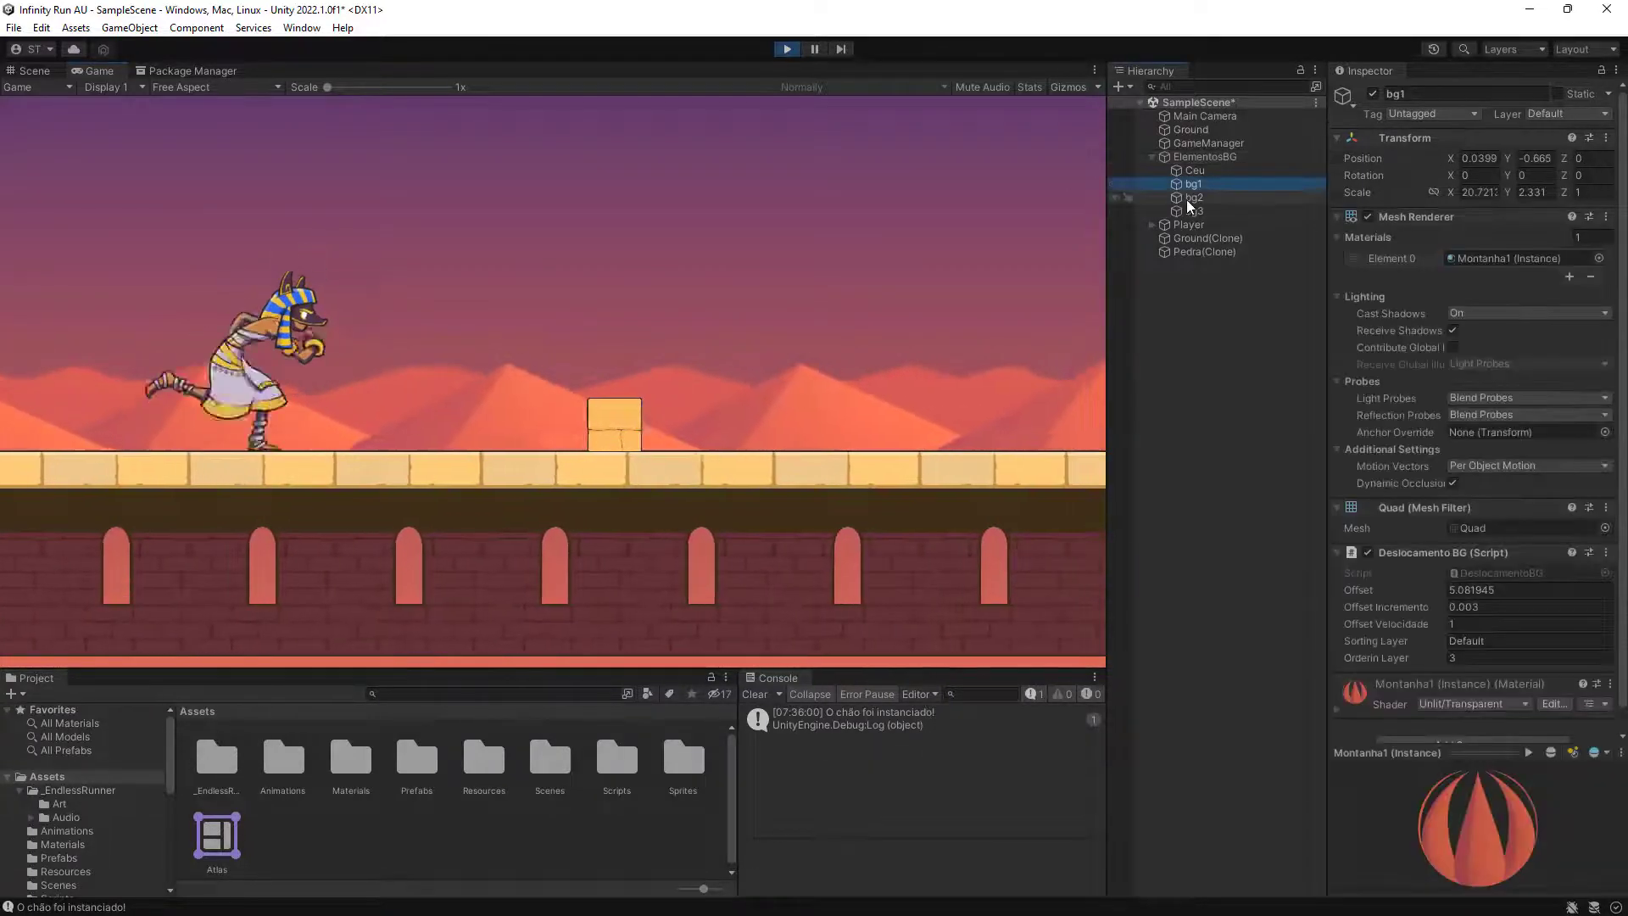
left_click(1194, 198)
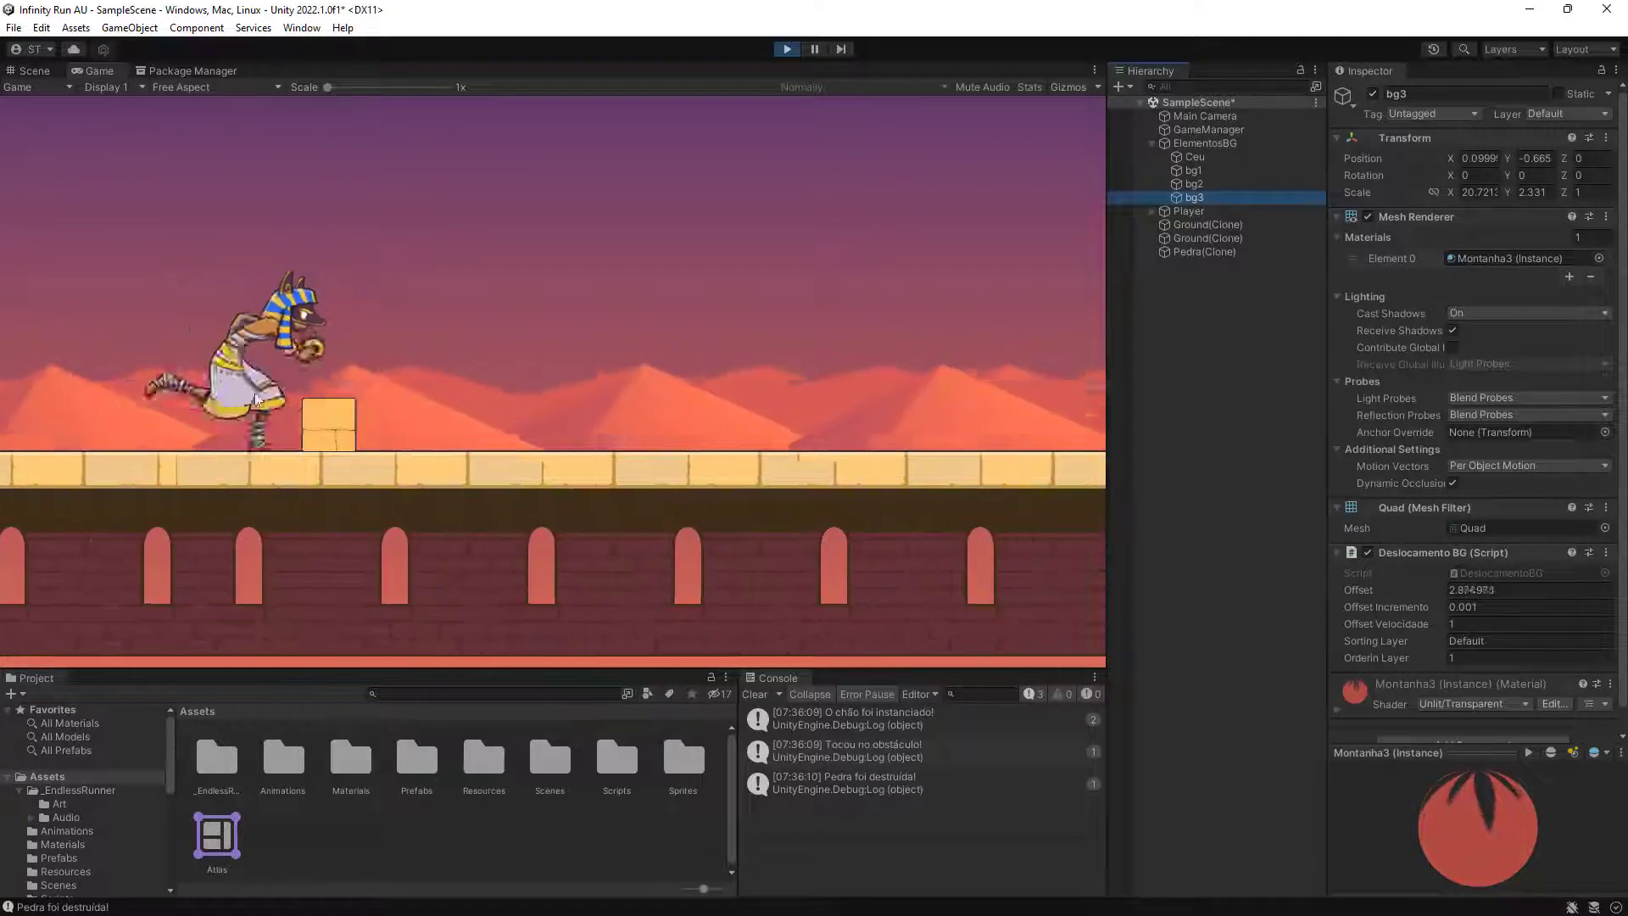
Jump the character over obstacles twice, then stop Play mode.
key("space")
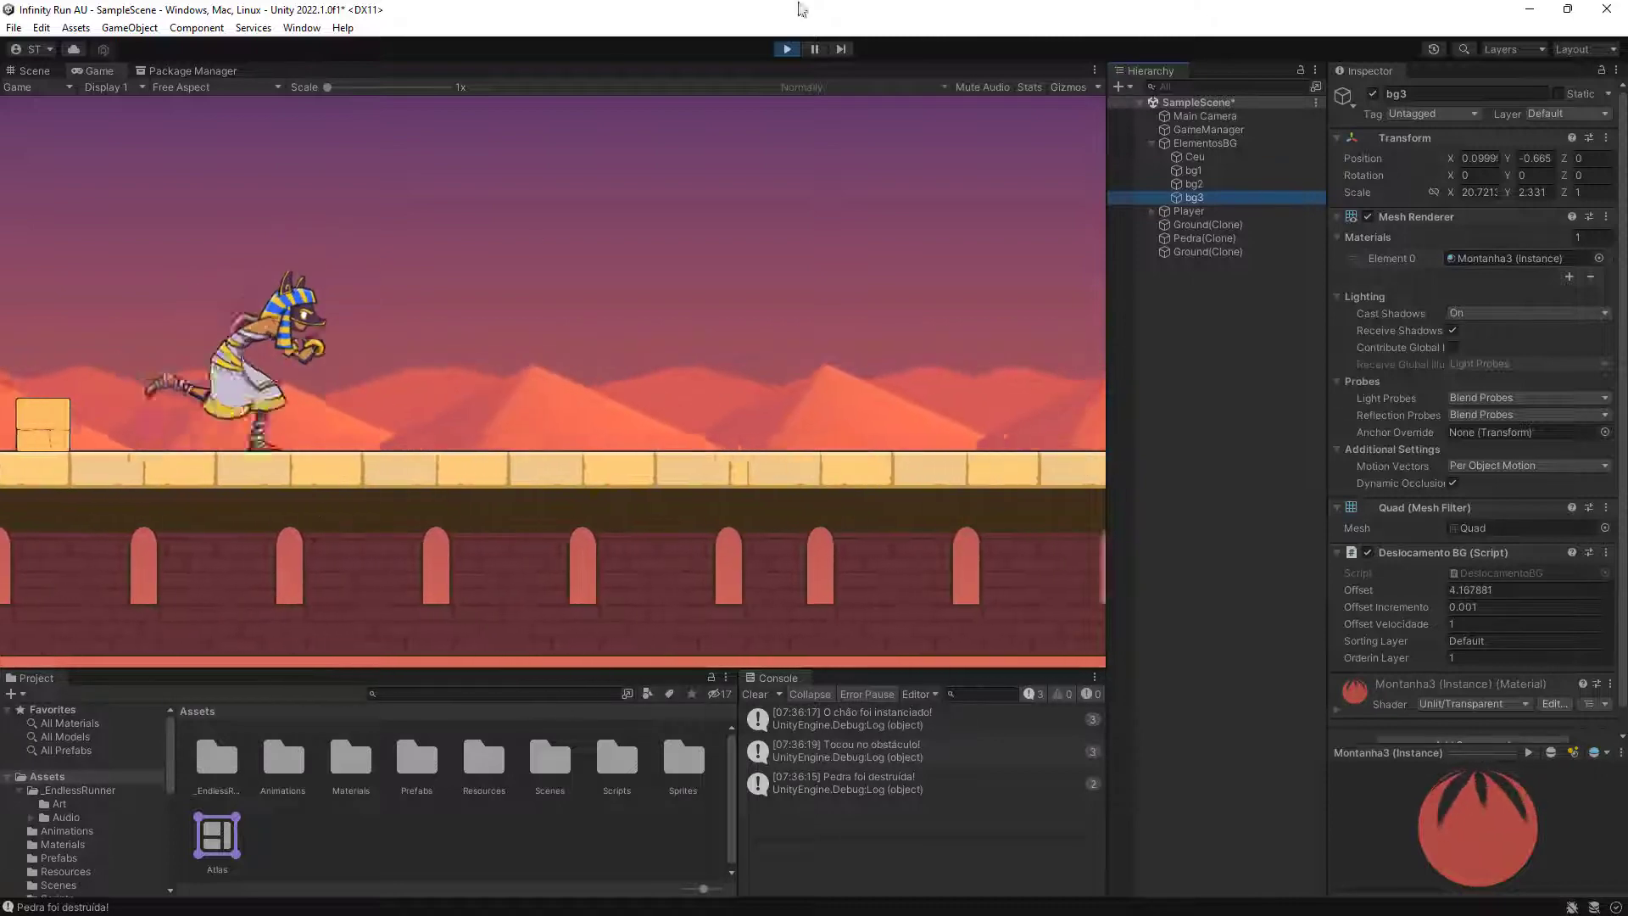
key("space")
left_click(788, 51)
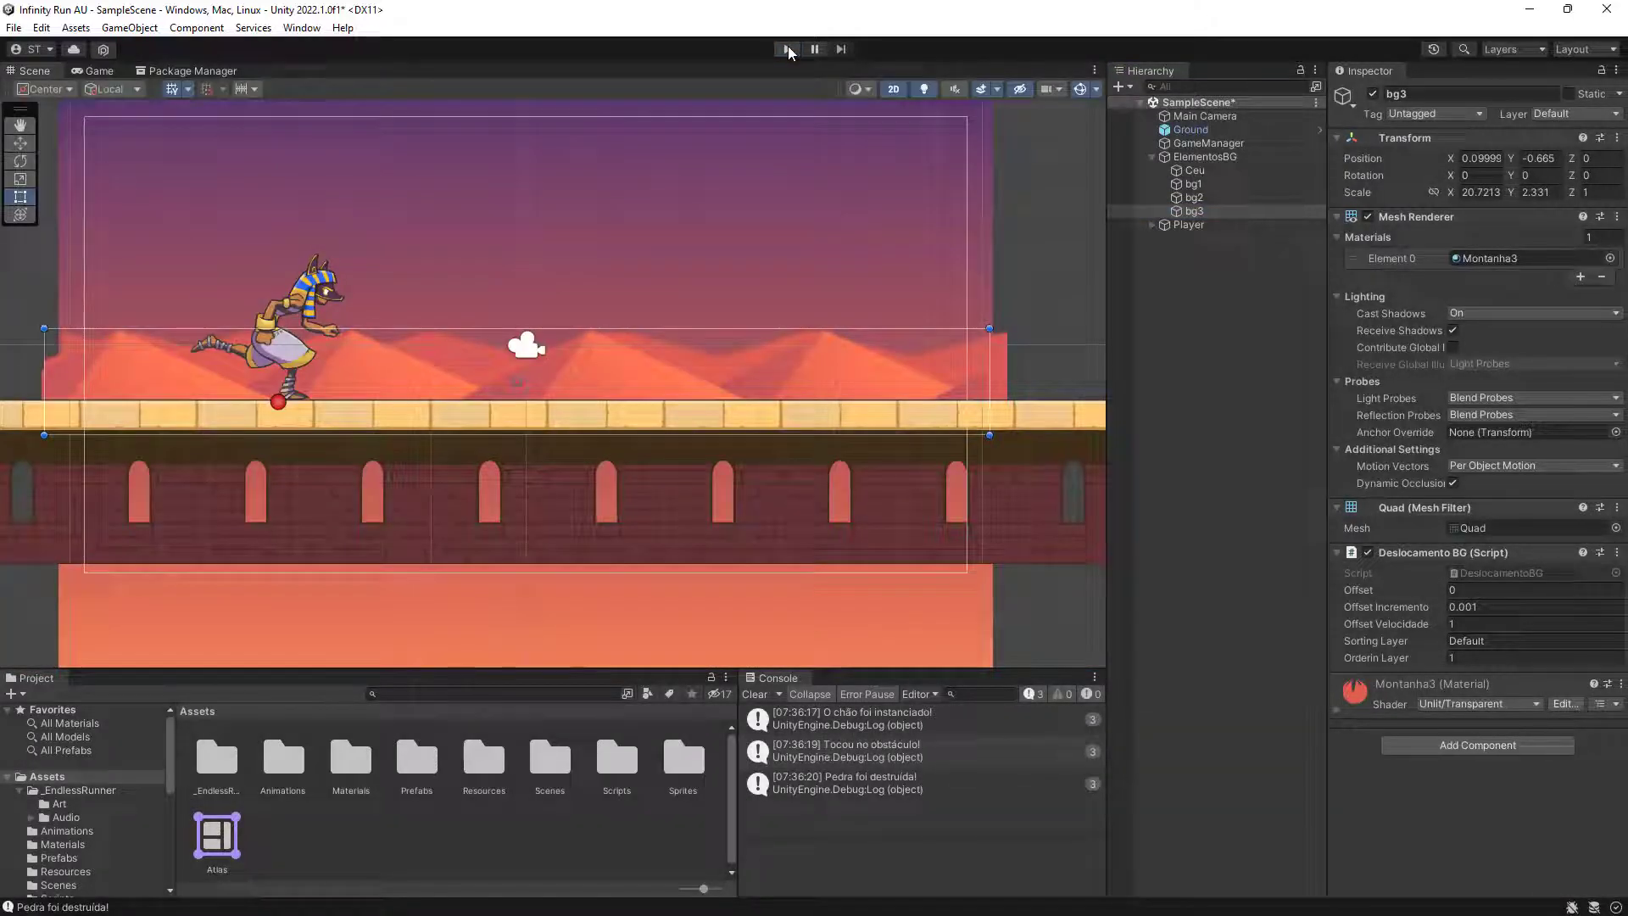
Multi-select bg1 through bg3, enter 0.5 for Offset Velocidade, and save the scene.
left_click(1215, 185)
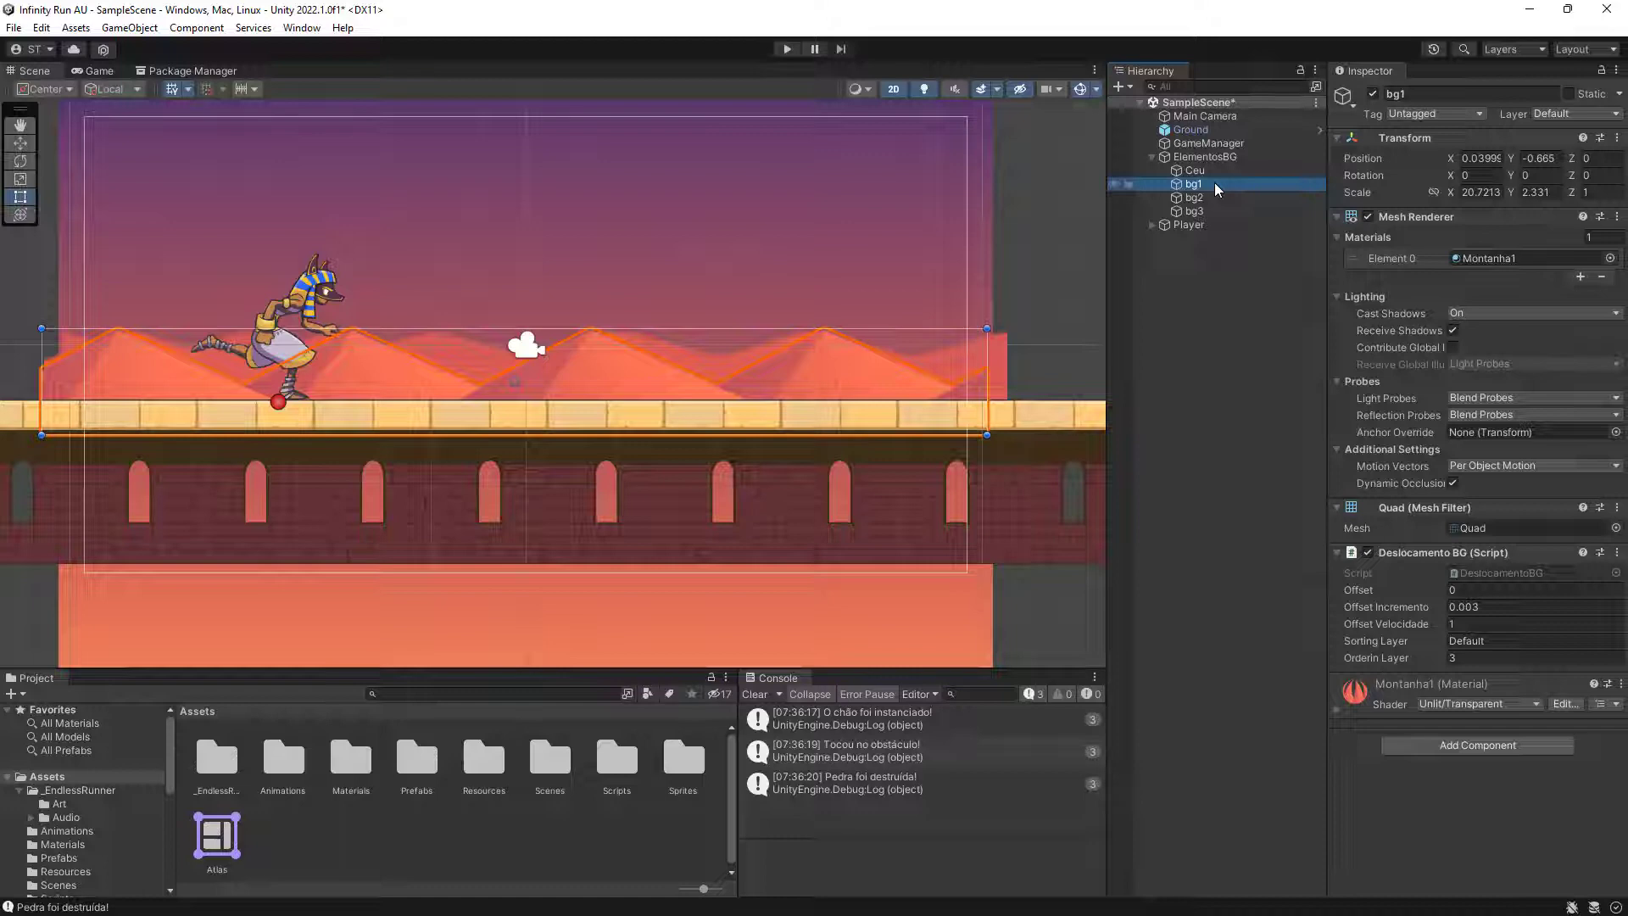
left_click(1204, 197, "shift")
left_click(1222, 212, "shift")
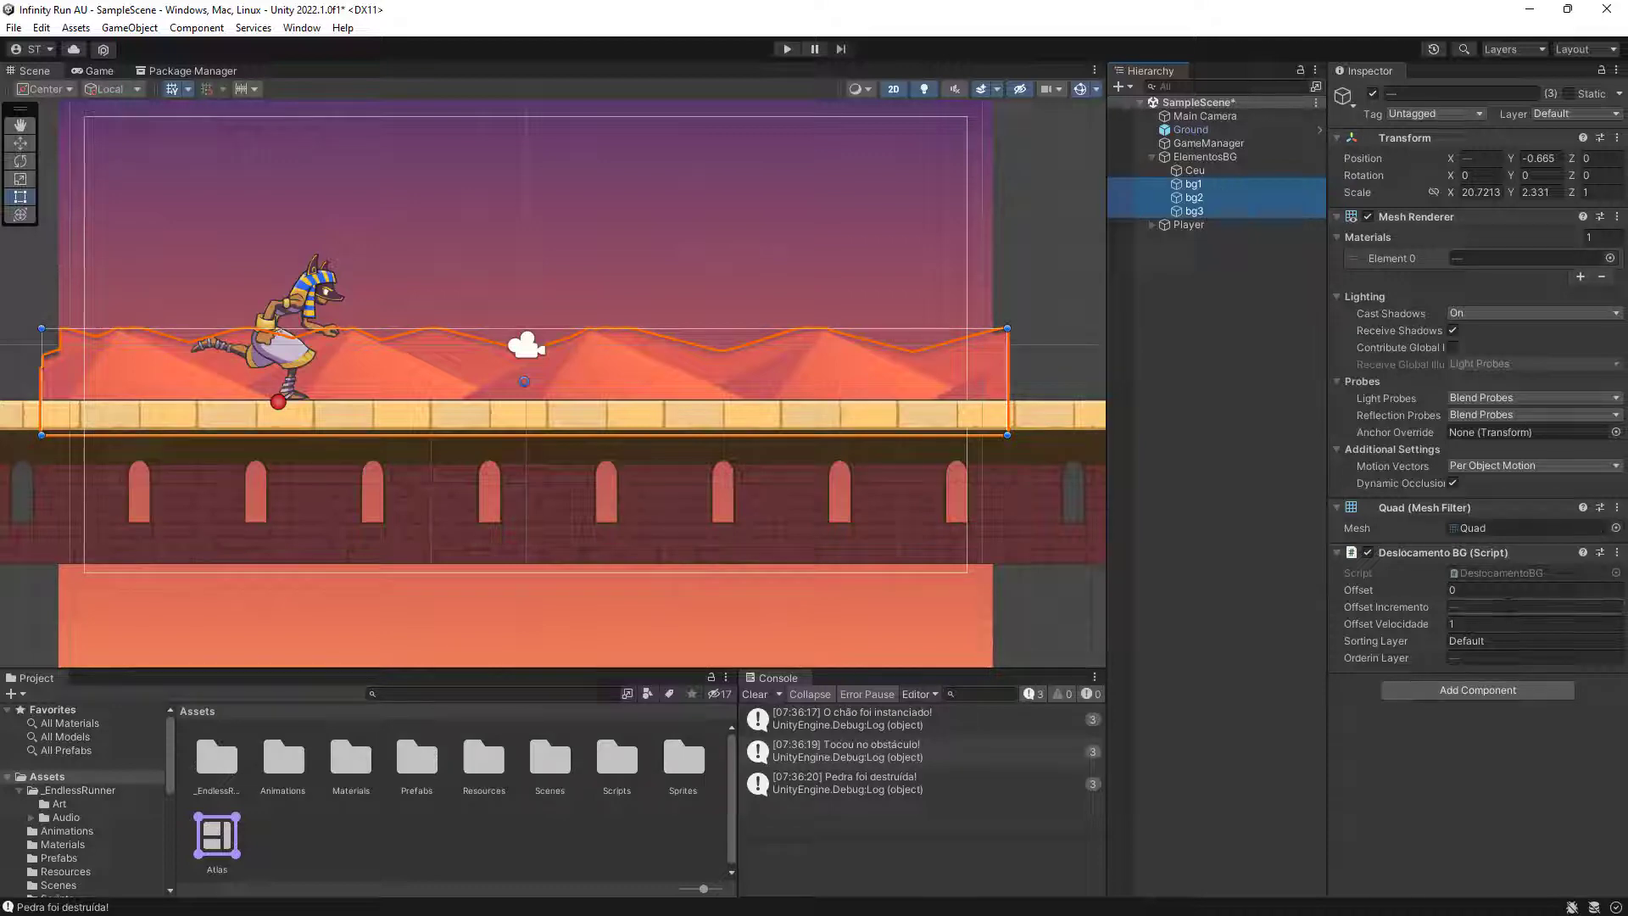
left_click(1480, 624)
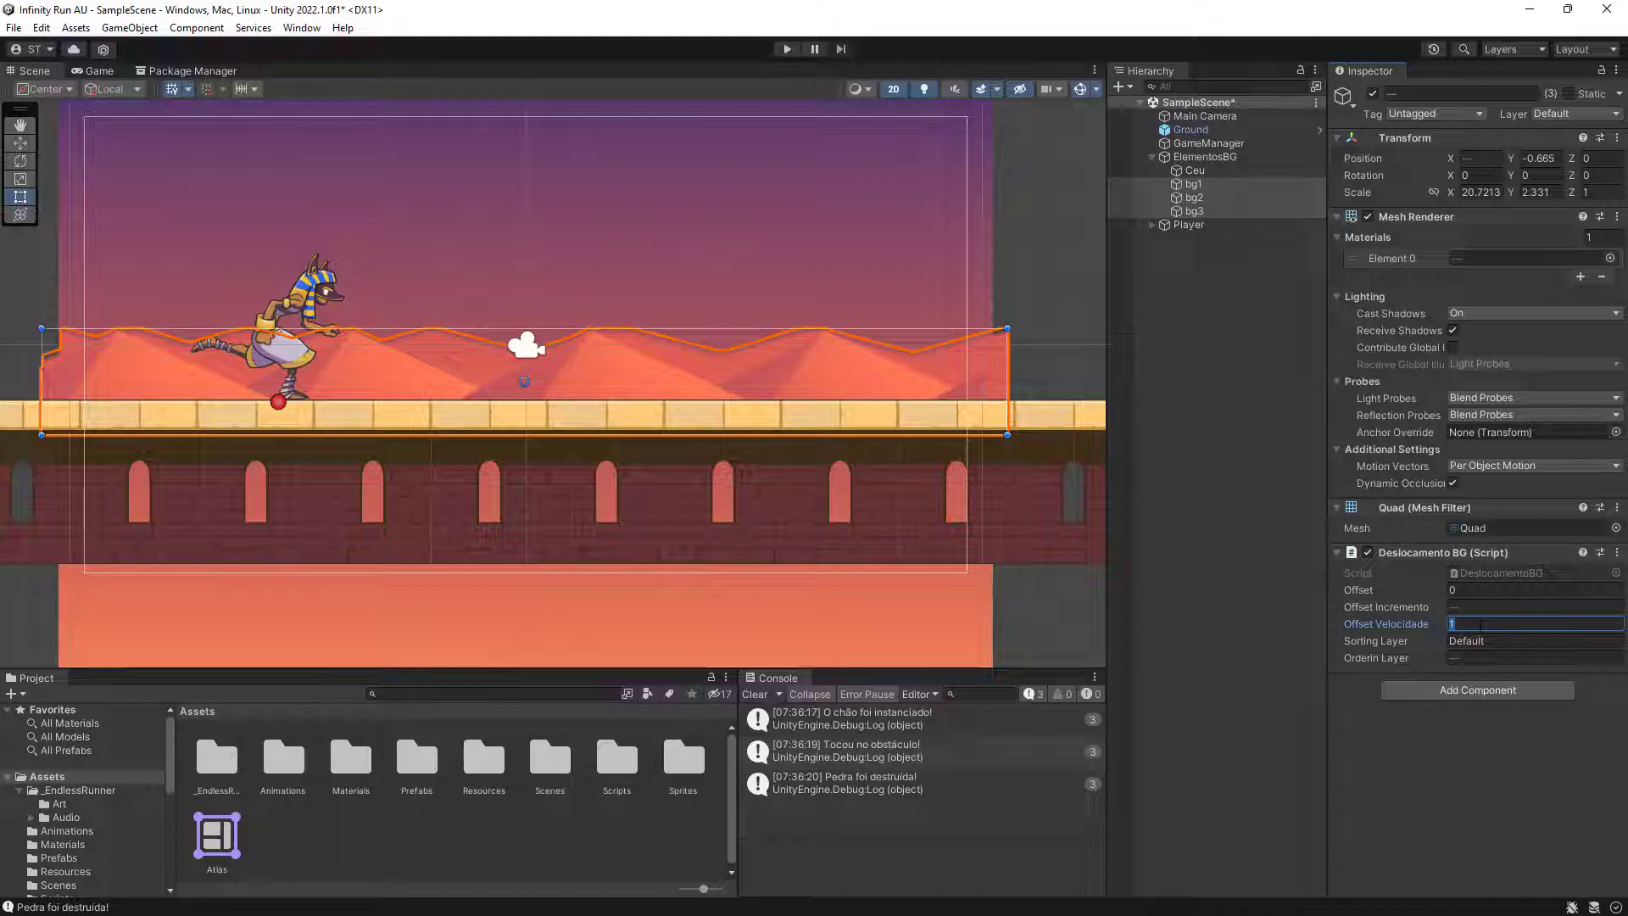
type("0")
type(".5")
key("ctrl+s")
Play-test the slower 0.5 background, stop, then reset Offset Velocidade to 1.
left_click(784, 48)
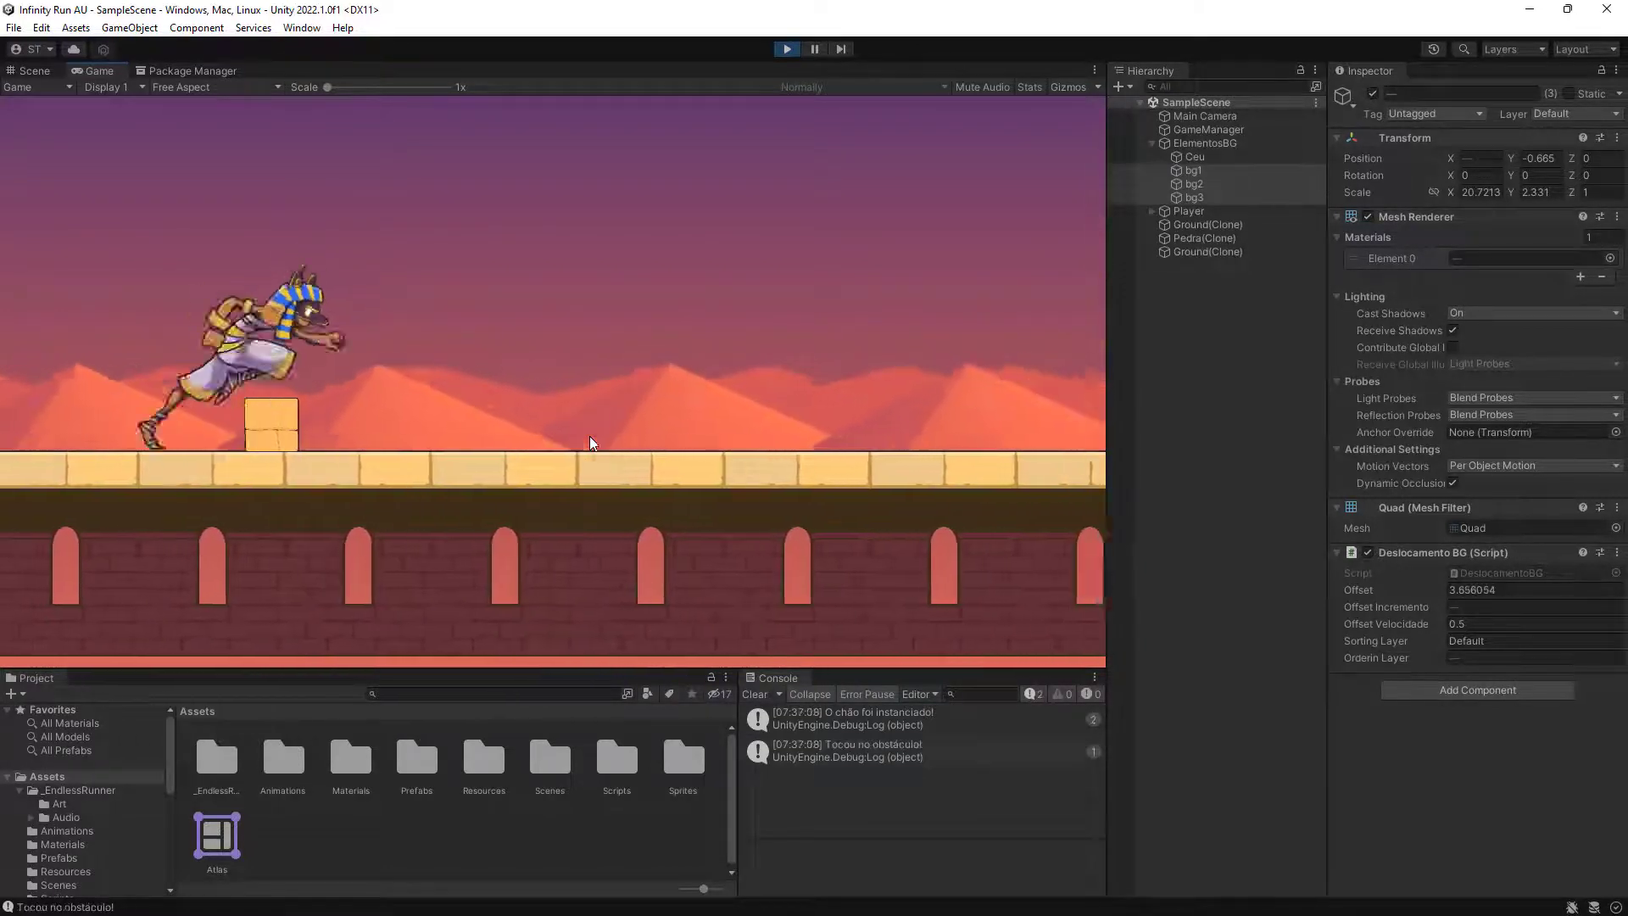
left_click(787, 49)
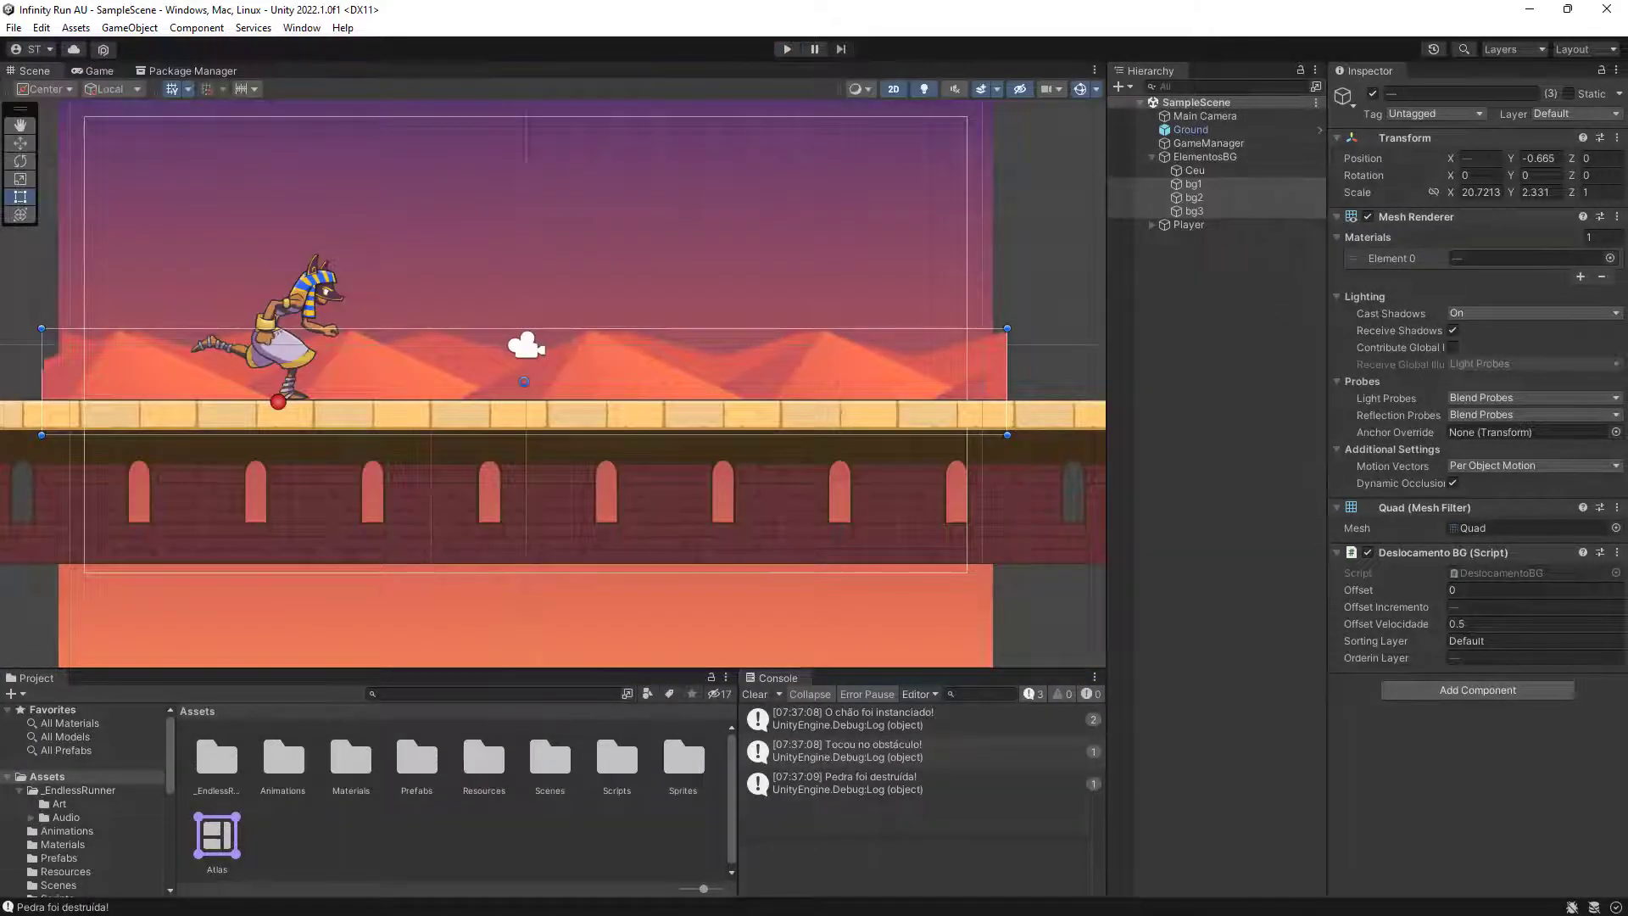
left_click(1490, 623)
type("1")
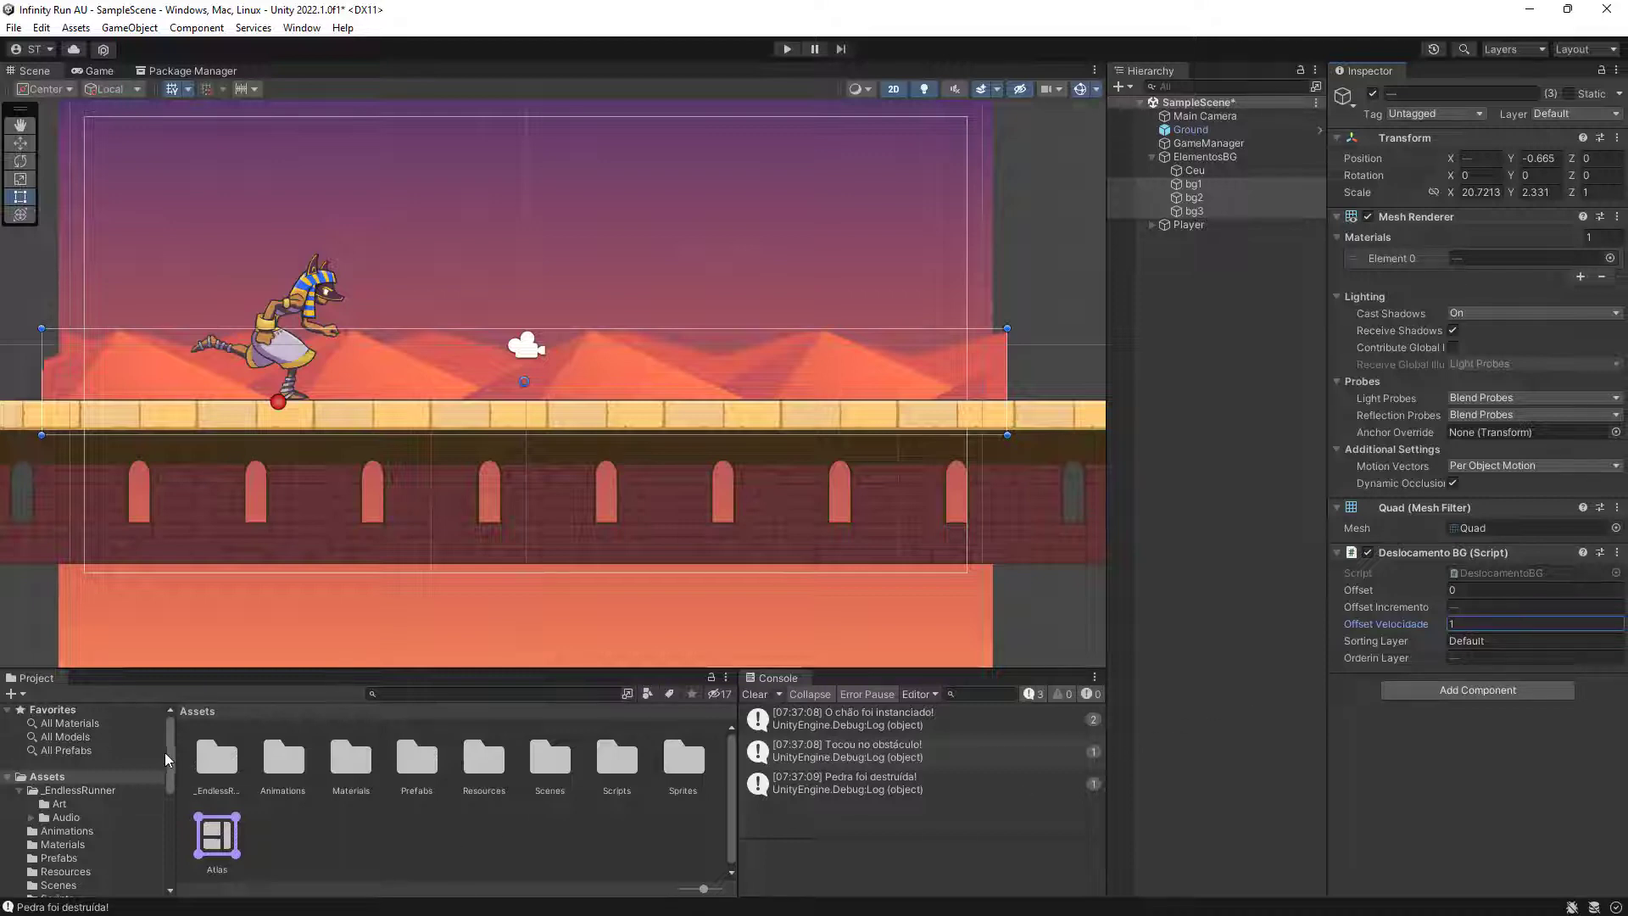
Open DeslocamentoBG.cs from the Assets/Scripts folder in Visual Studio.
left_click_drag(173, 746, 173, 769)
scroll(69, 786, "down", 5)
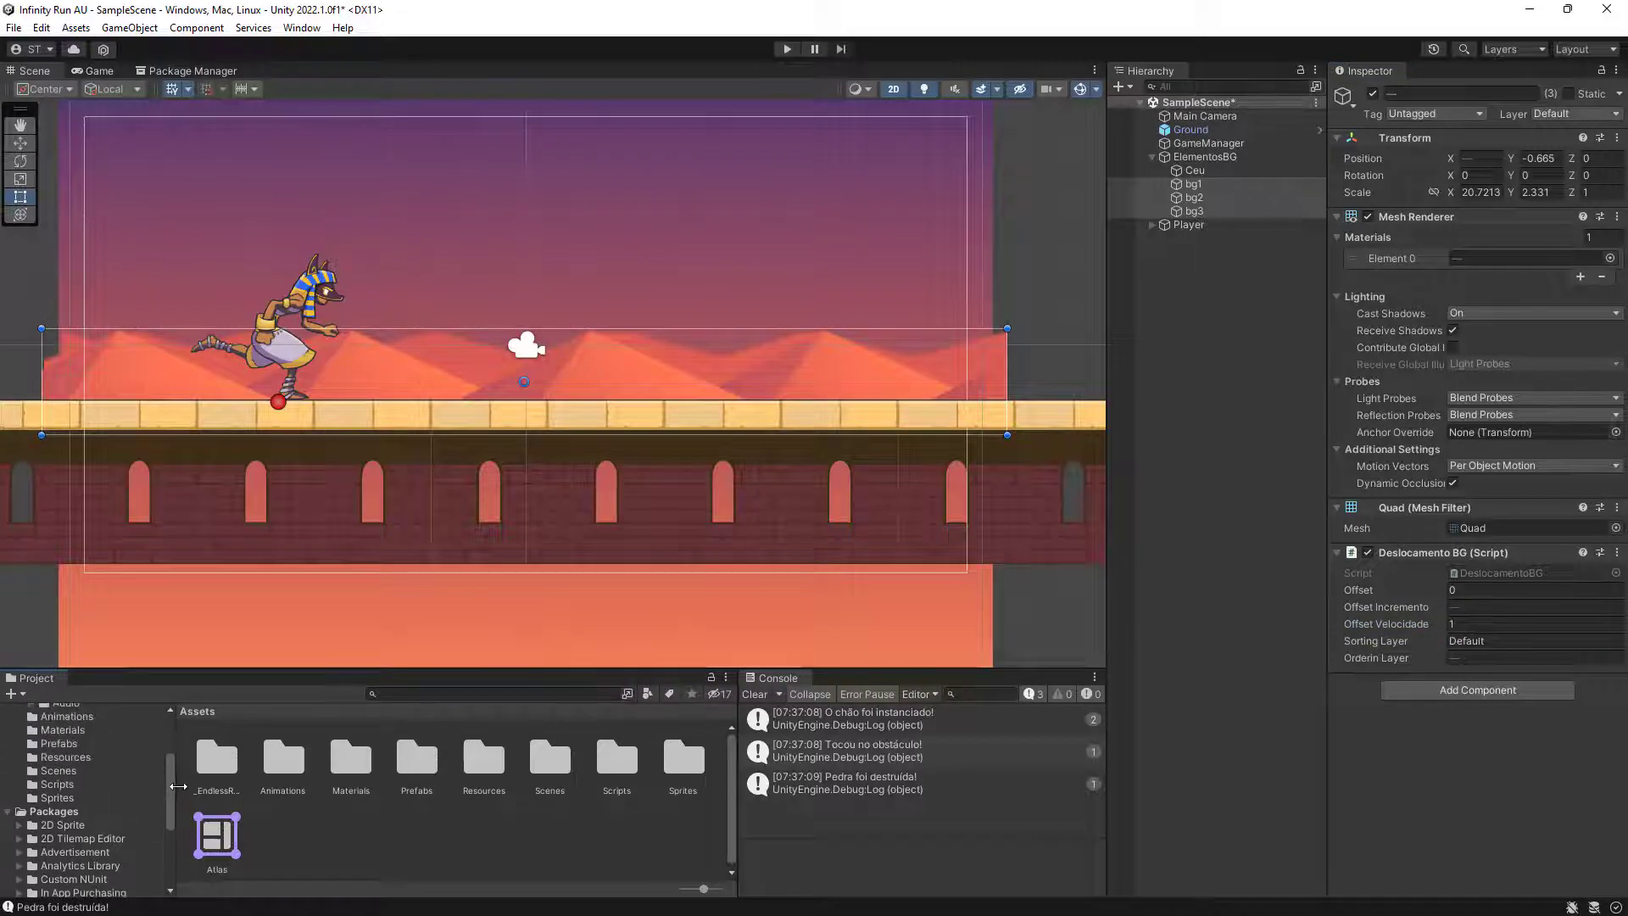
left_click(69, 784)
left_click(215, 763)
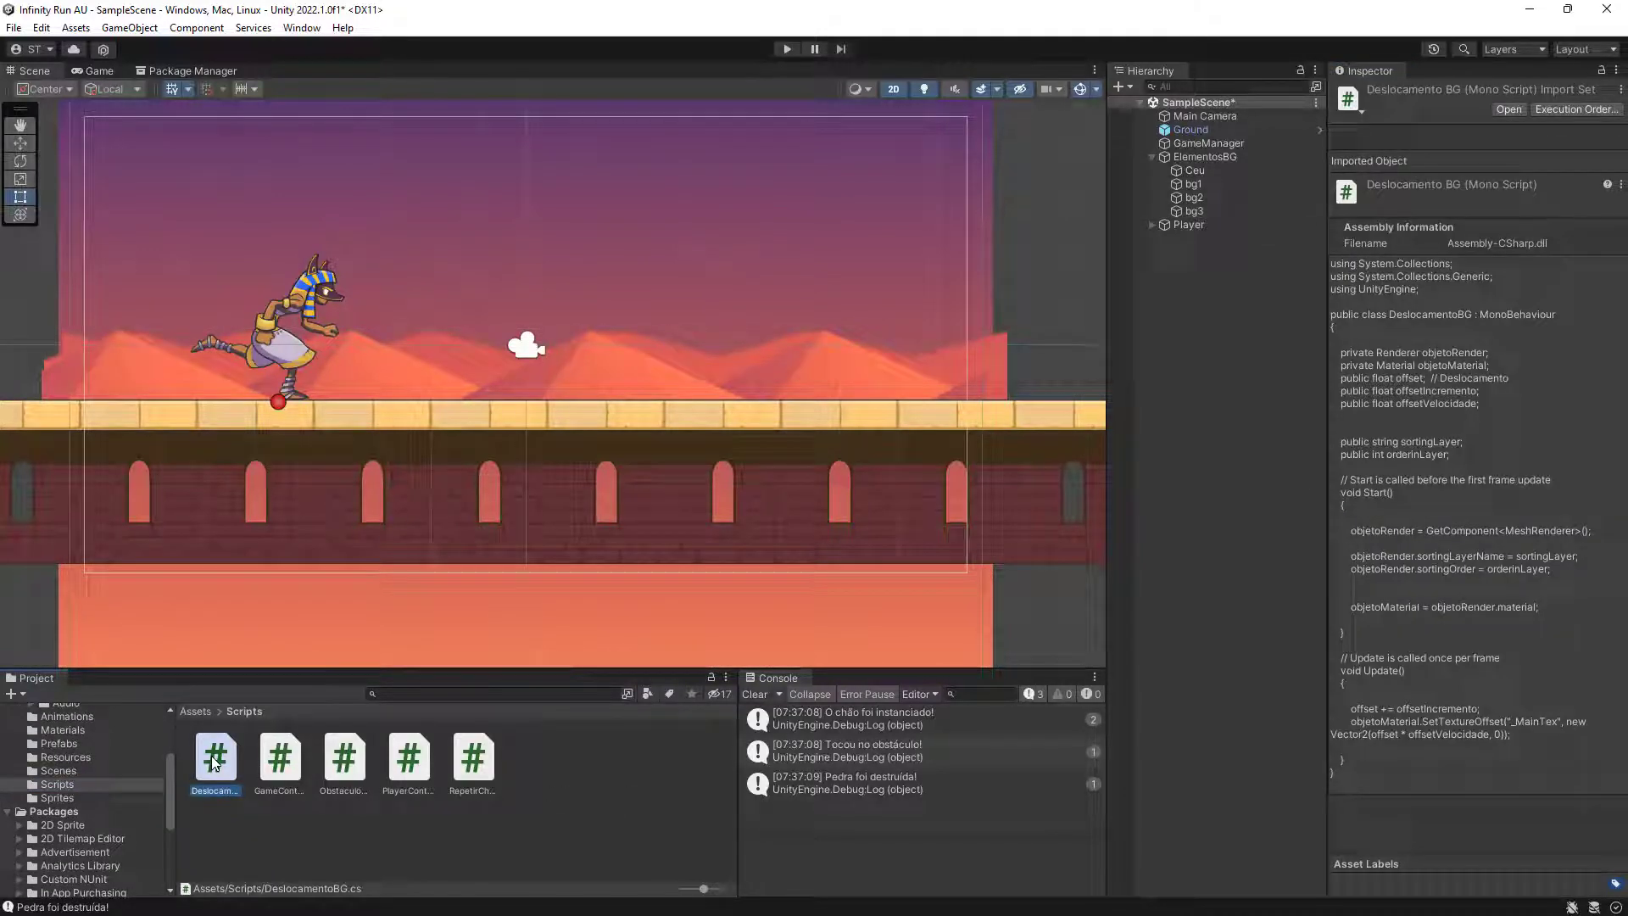
double_click(214, 763)
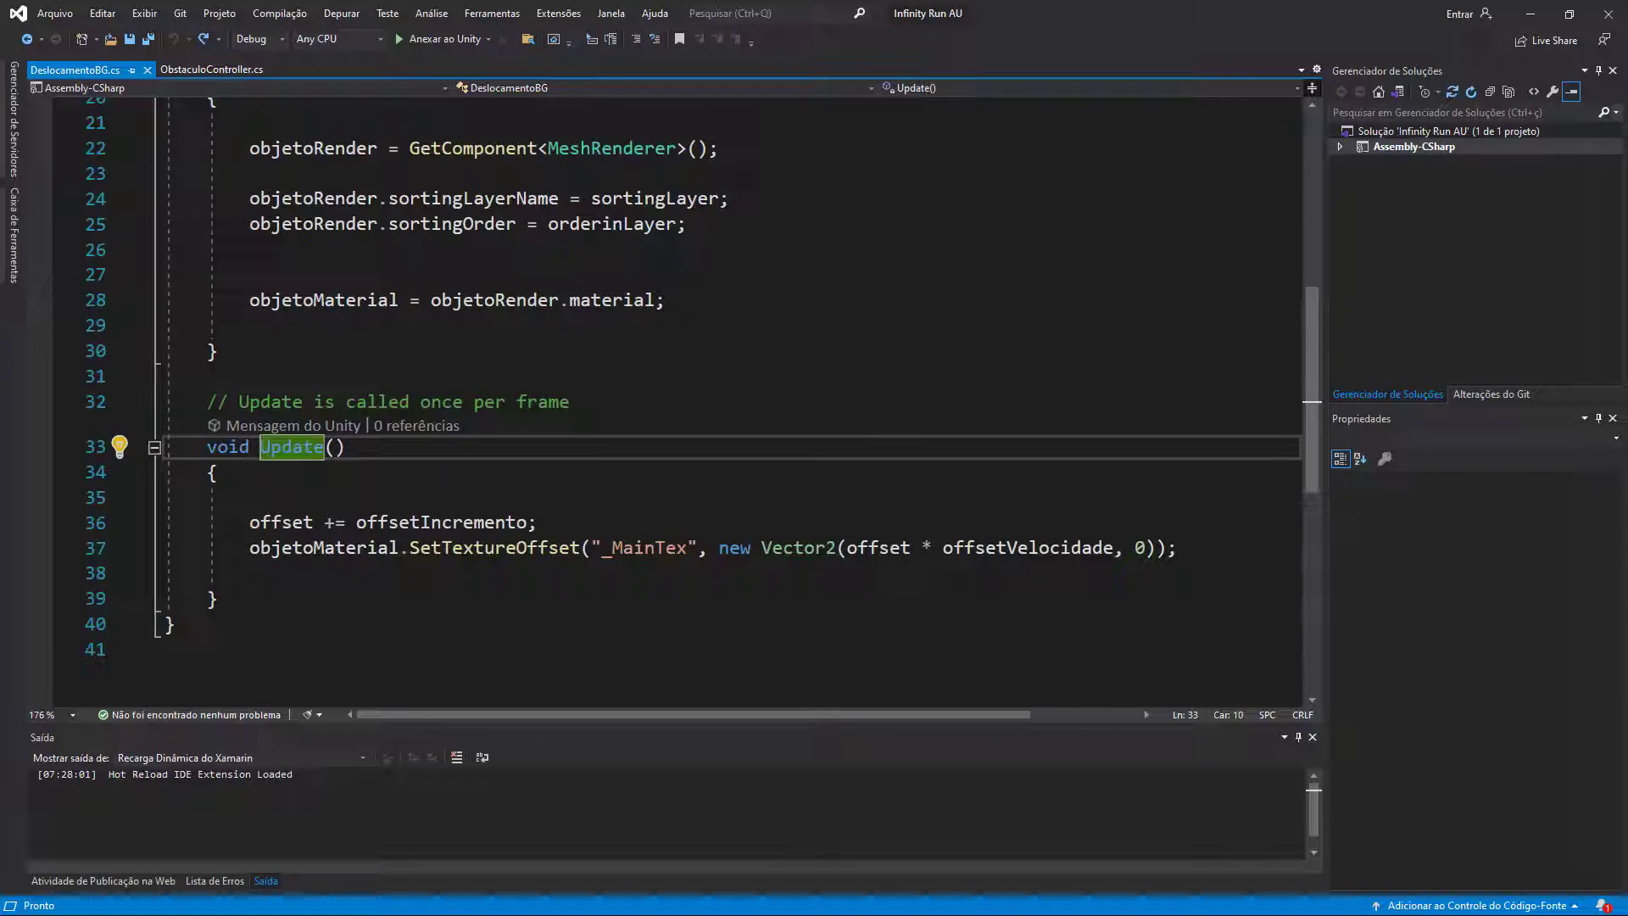
Prefix the Update method on line 33 with 'Fixed' so it reads FixedUpdate().
mouse_move(274, 447)
type("Fix")
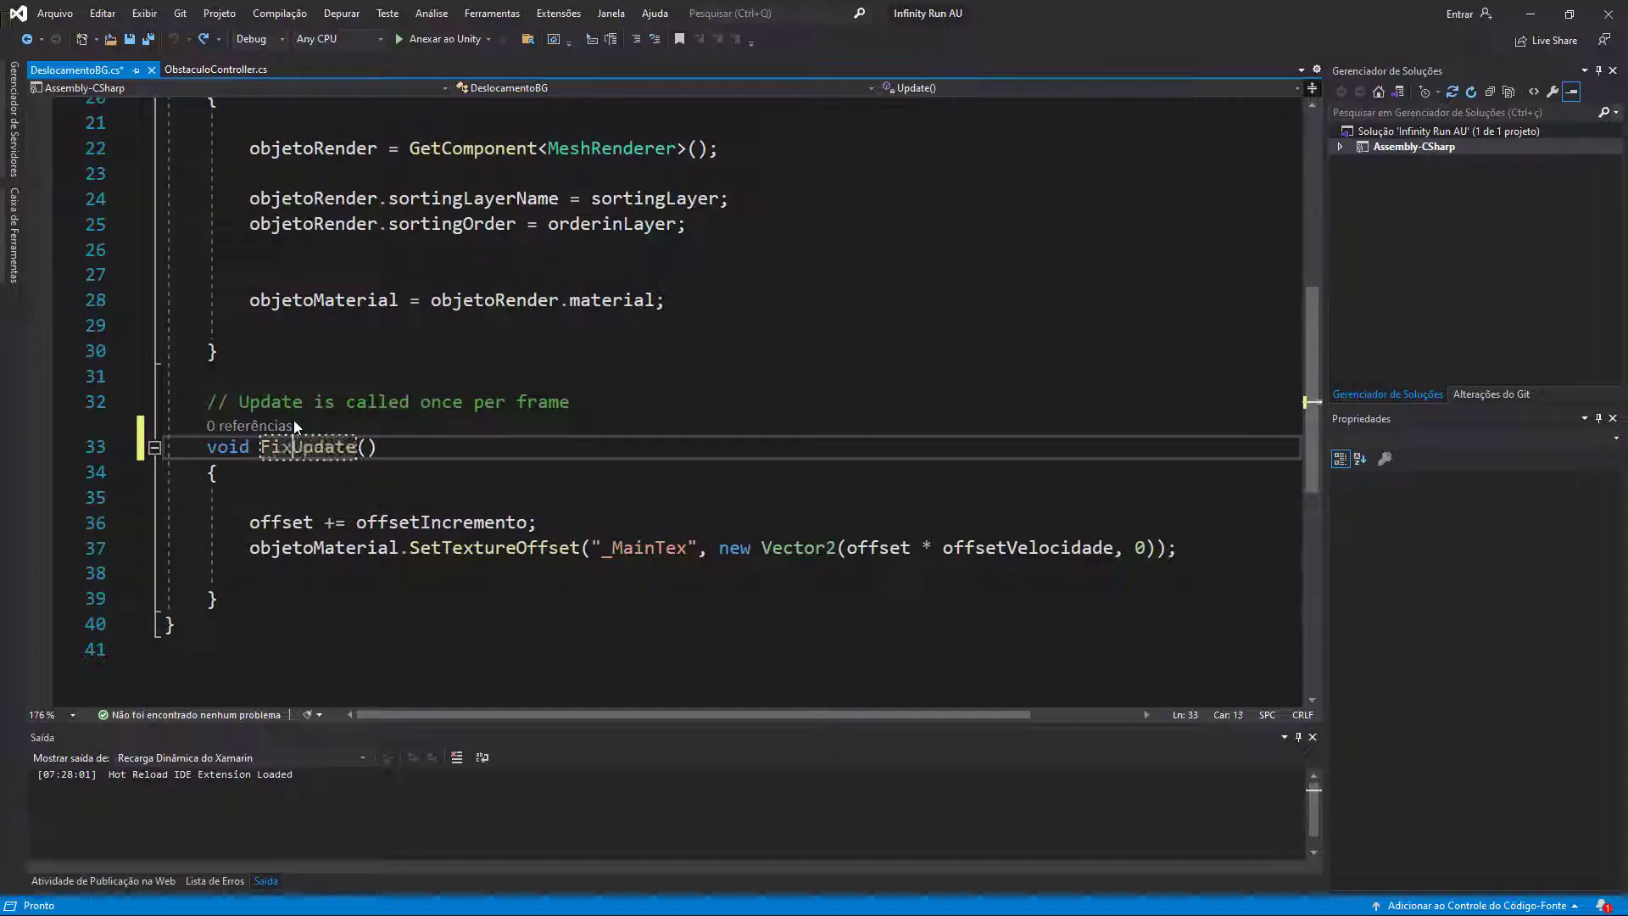
type("ed")
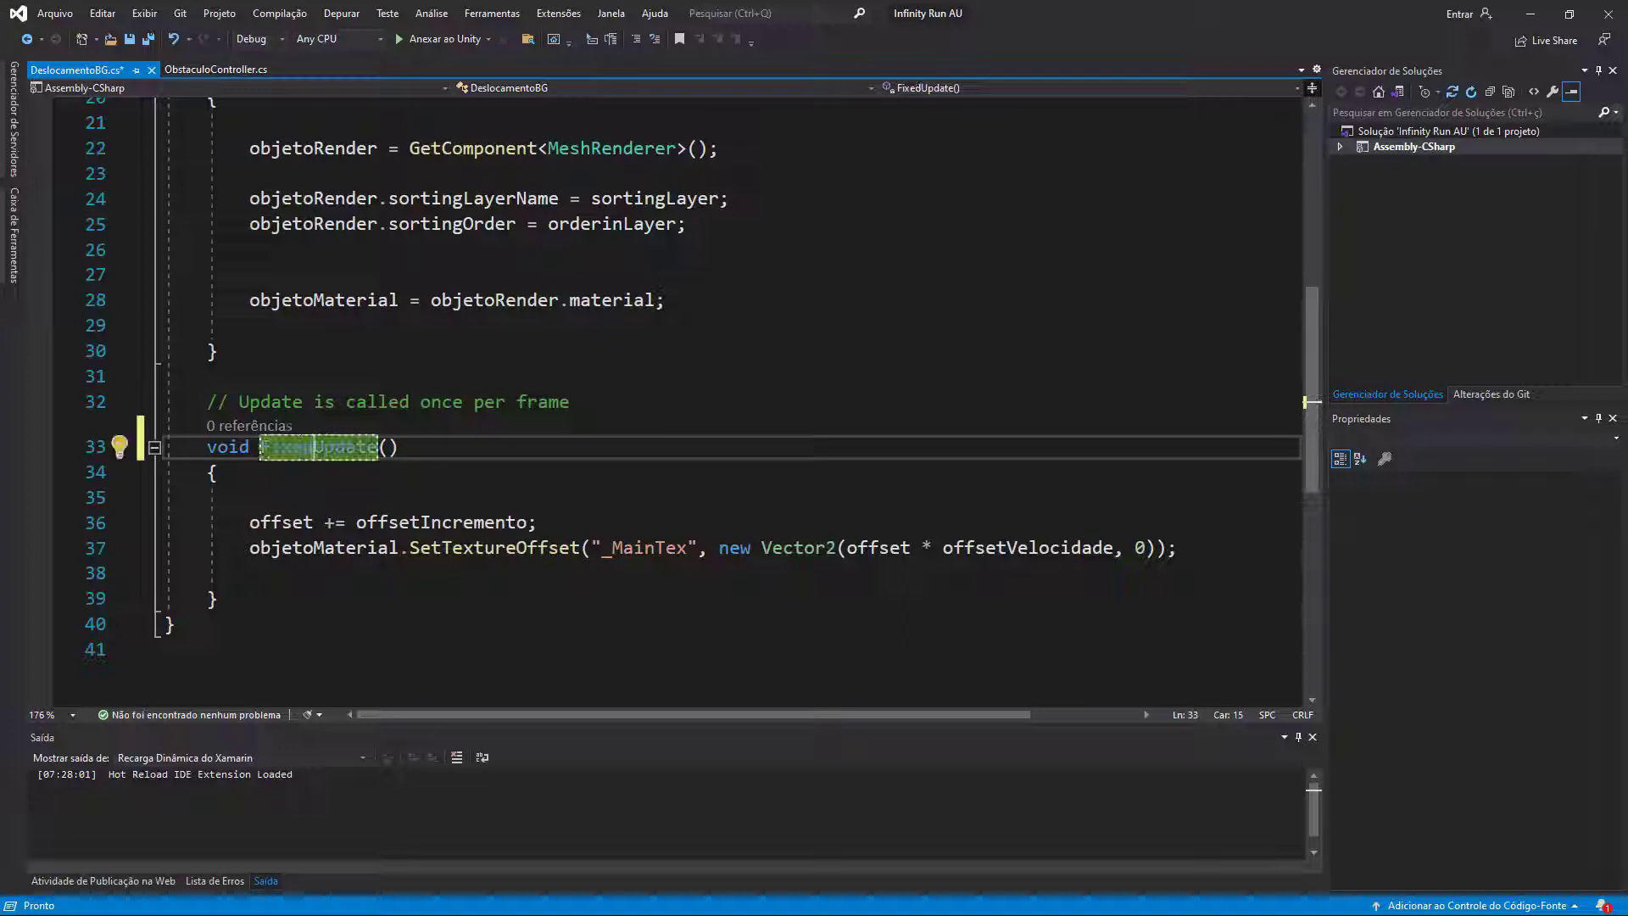
key("Down")
key("Down")
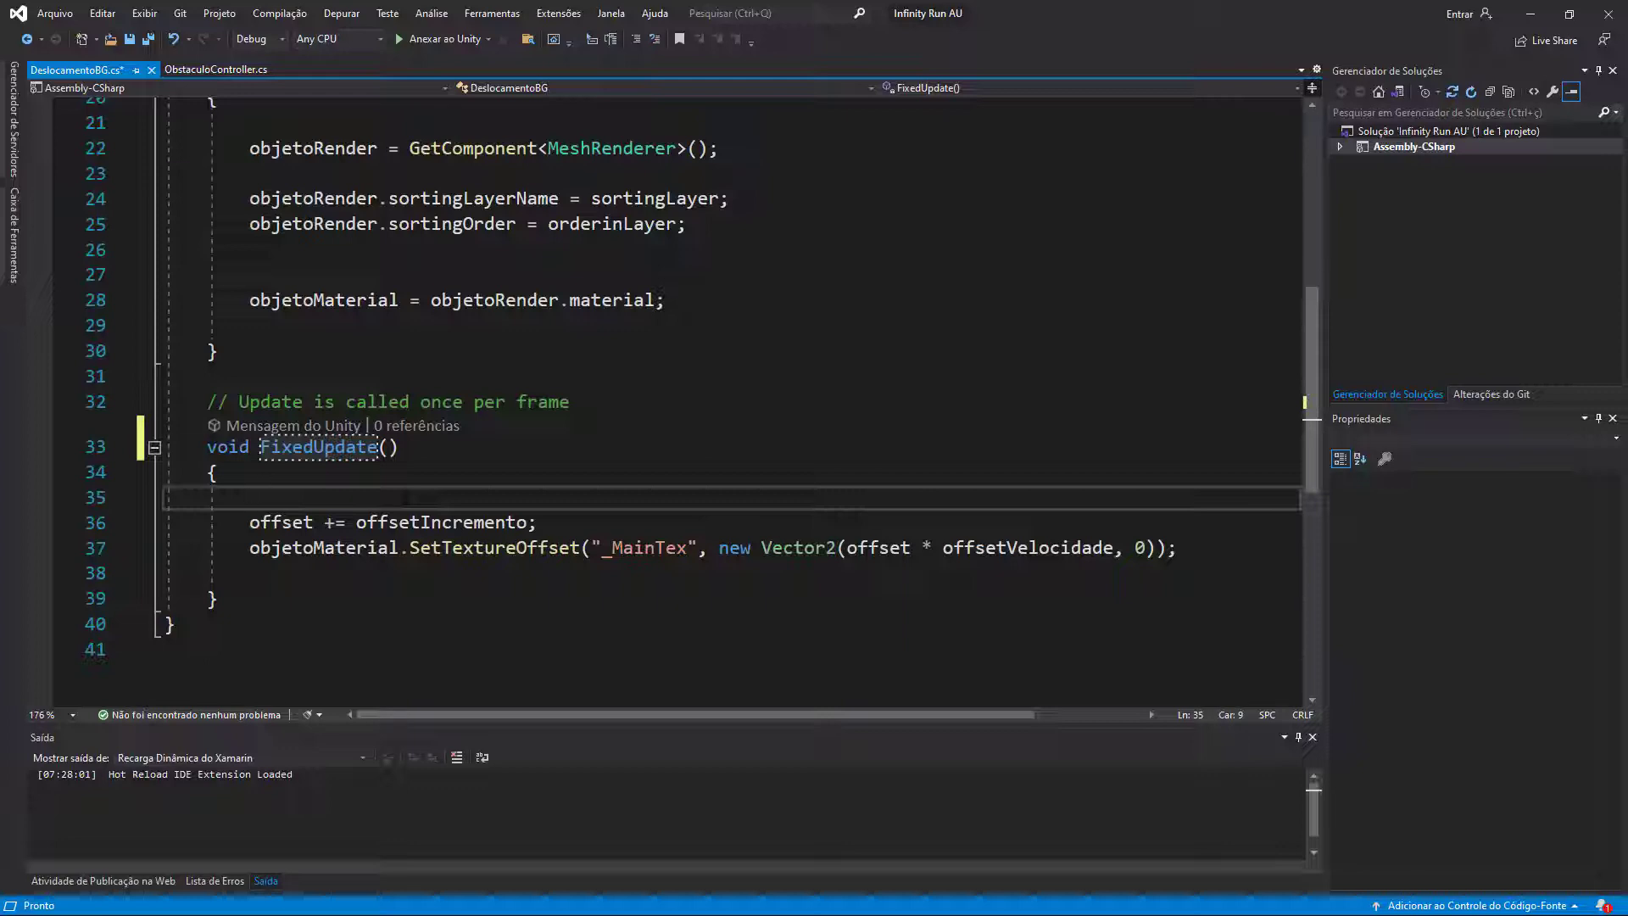
Save DeslocamentoBG.cs and minimize Visual Studio to return to Unity.
left_click(130, 39)
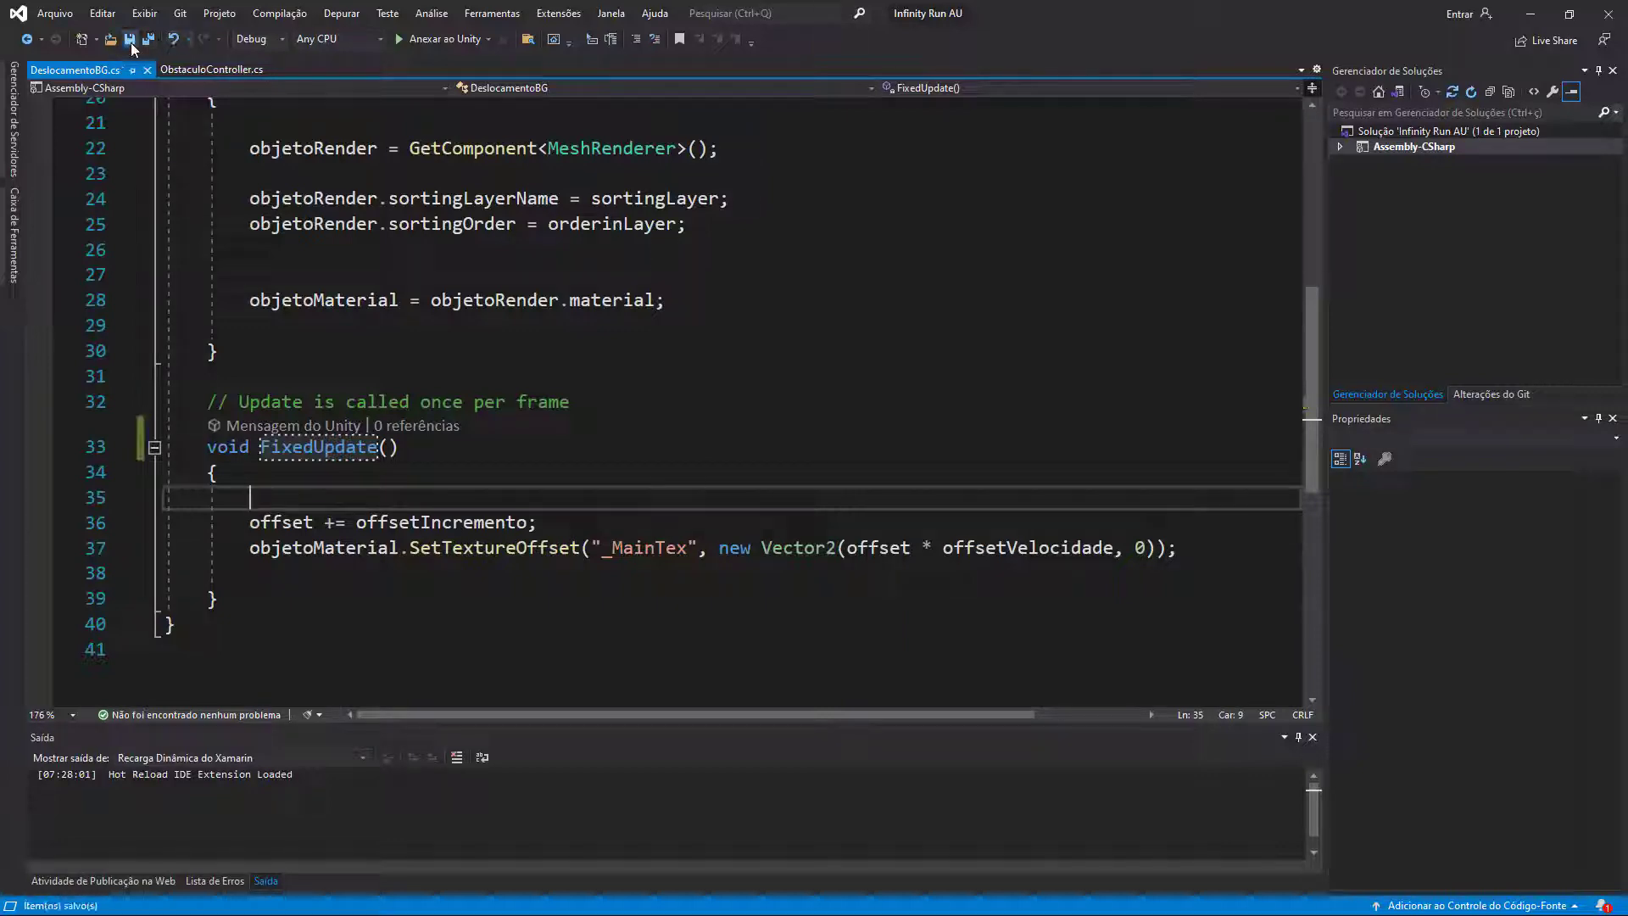
left_click(1531, 14)
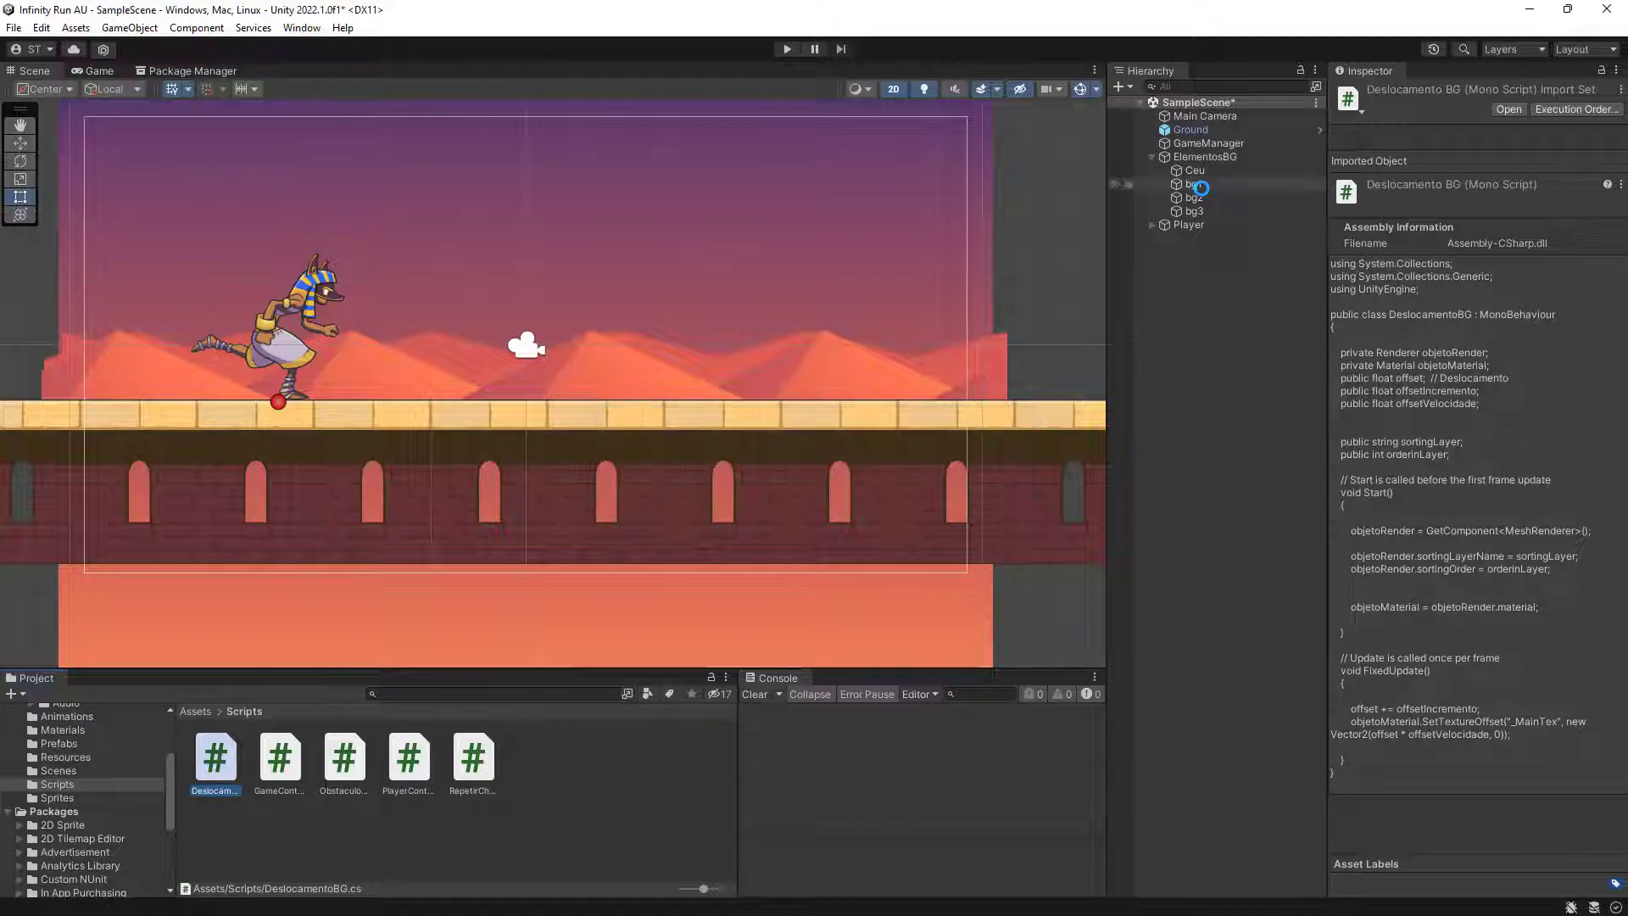
Select bg1, bg2 and bg3 in the Hierarchy to review the recompiled DeslocamentoBG component.
left_click(1196, 184)
left_click(1203, 212, "shift")
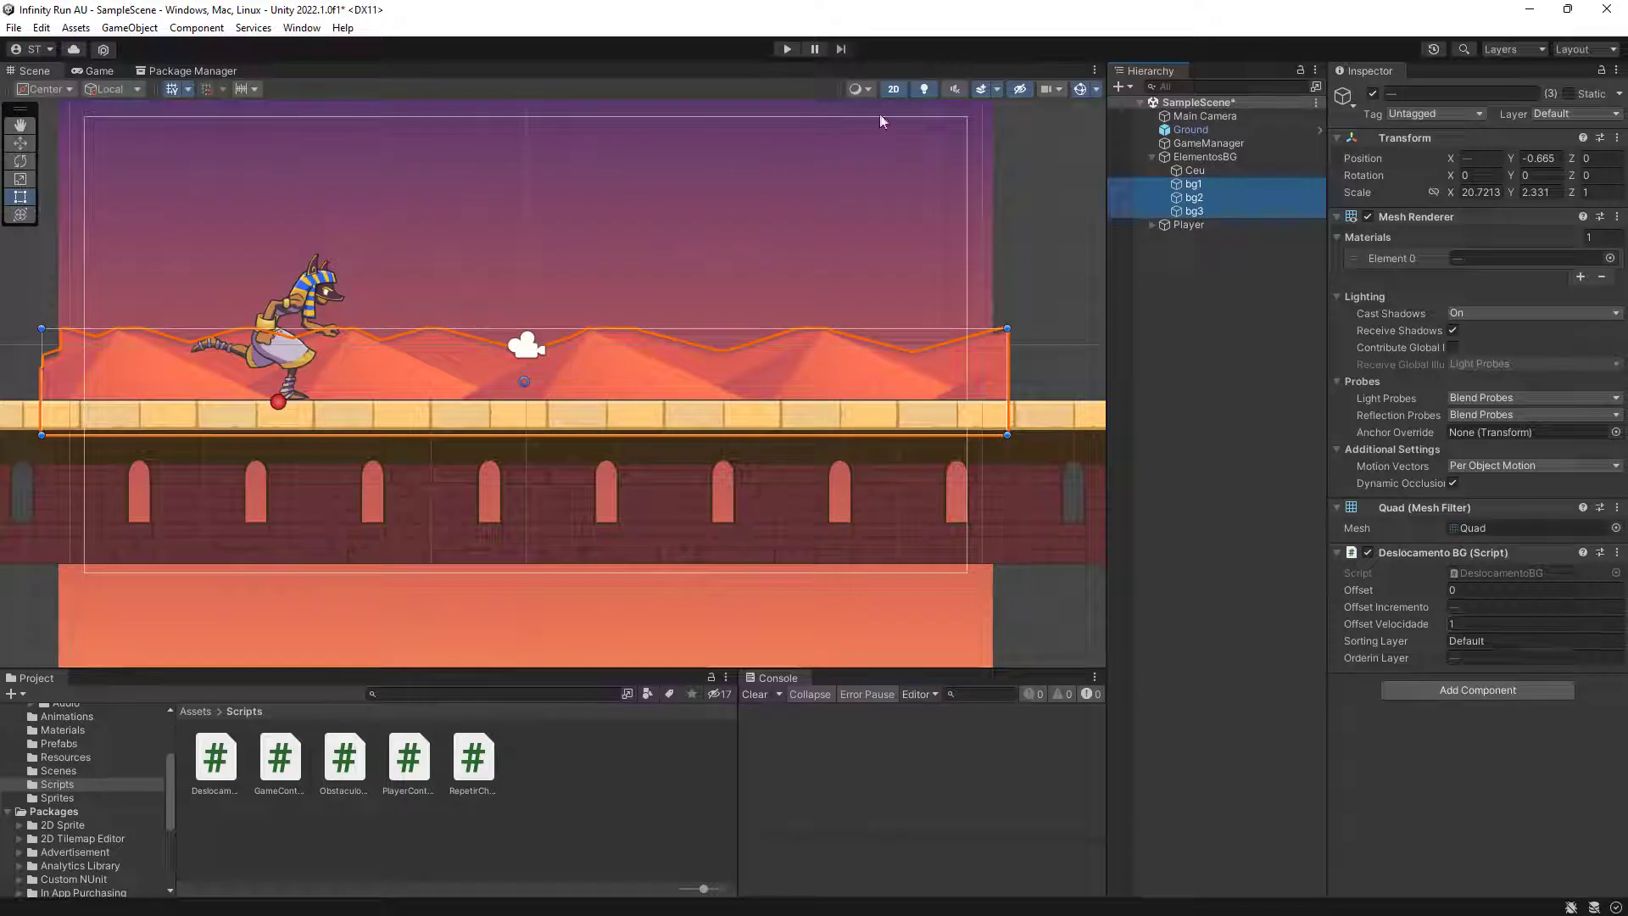
left_click(787, 51)
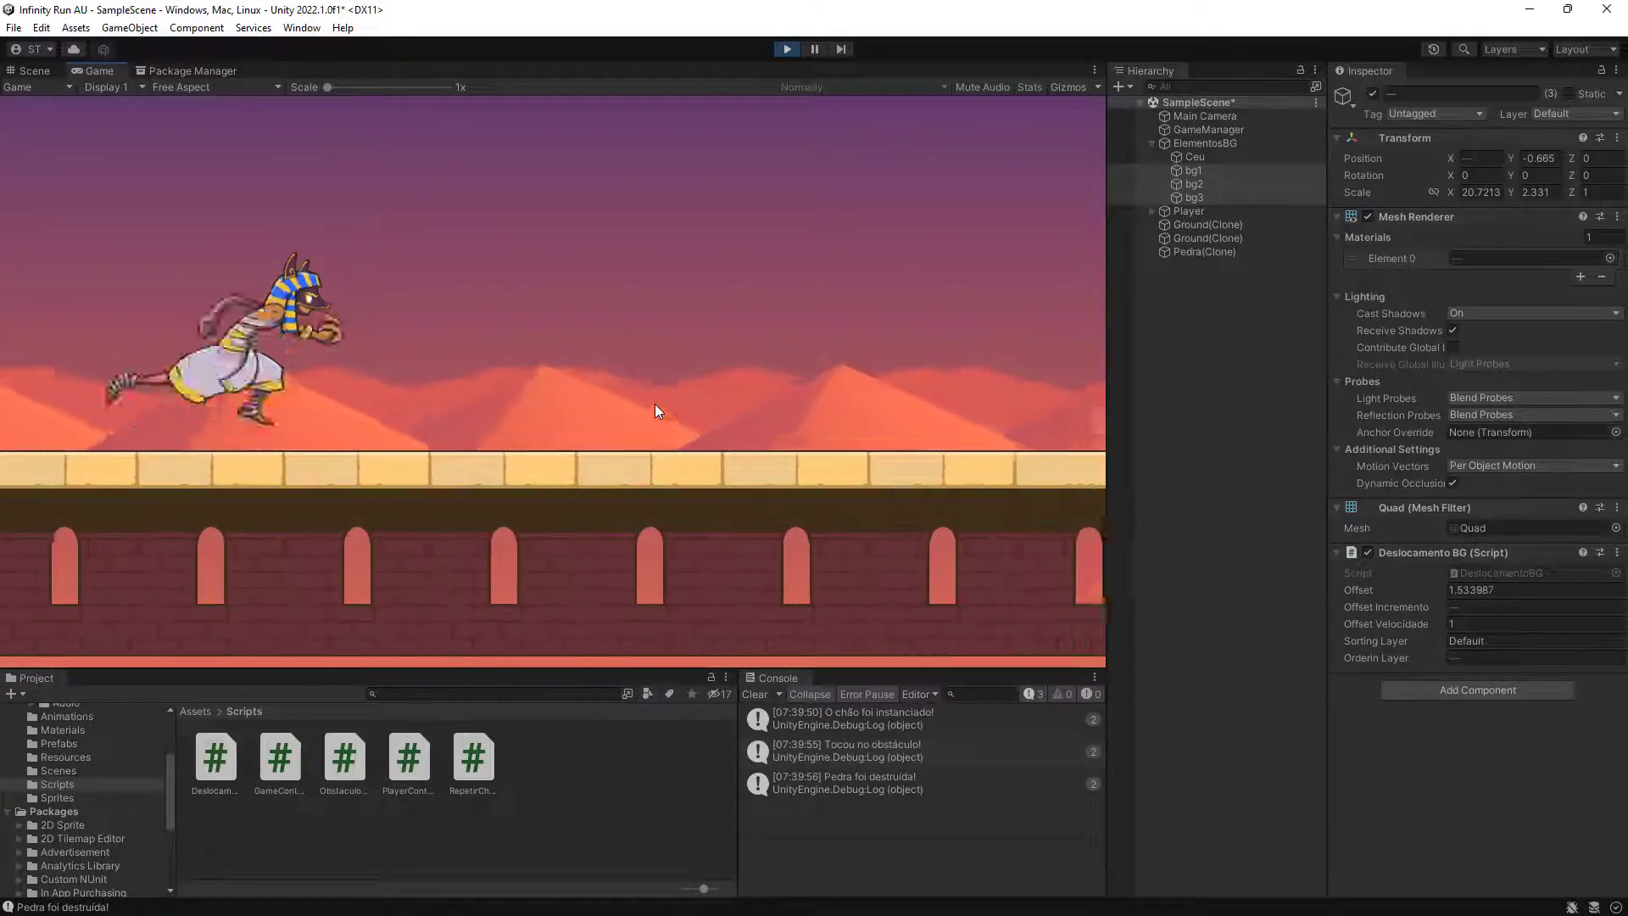
left_click(785, 49)
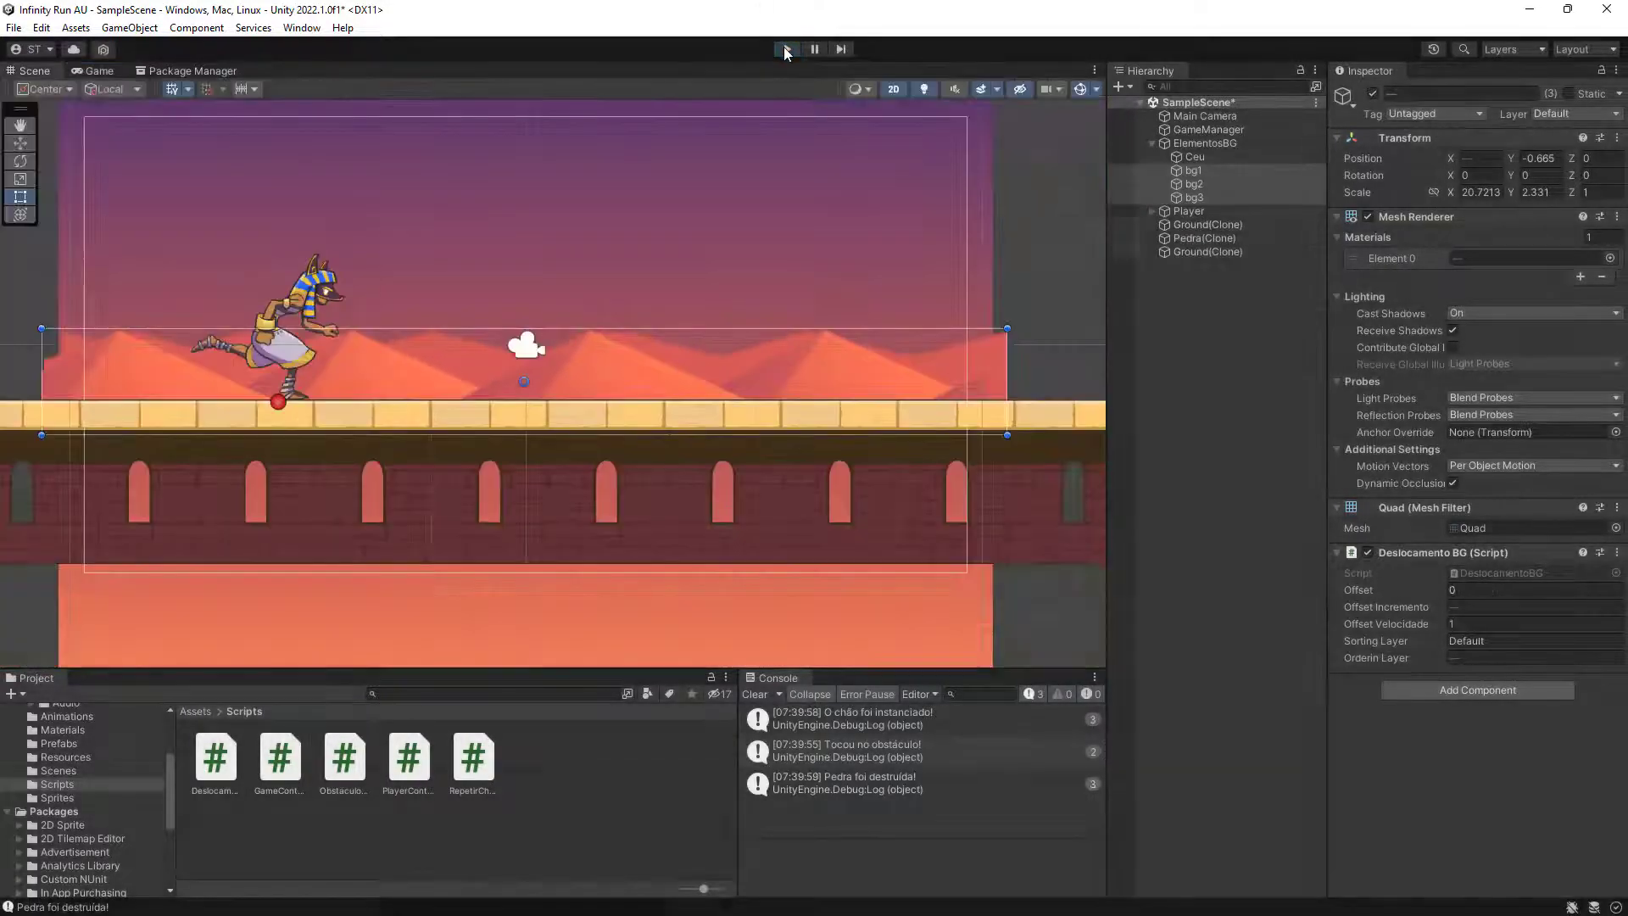